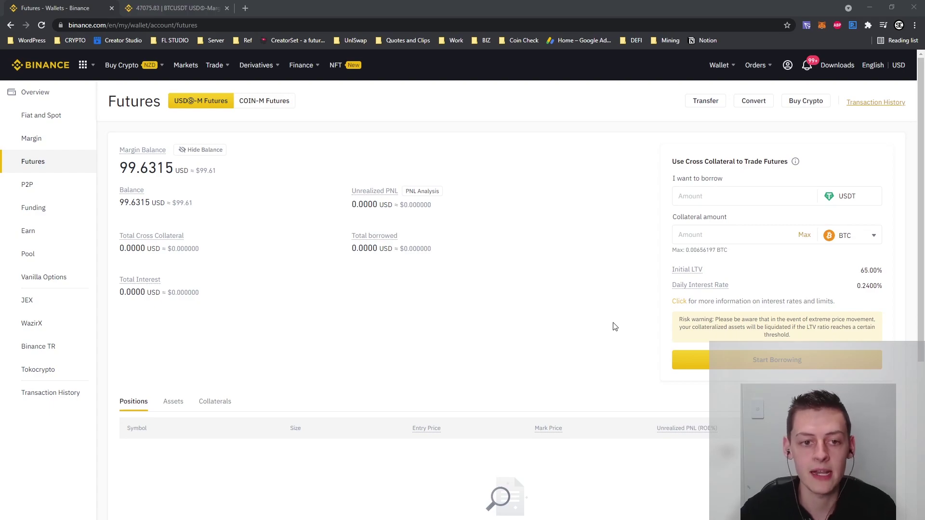
Step: Check the source wallet and coin lists in the transfer window, then close it without transferring
mouse_move(271, 70)
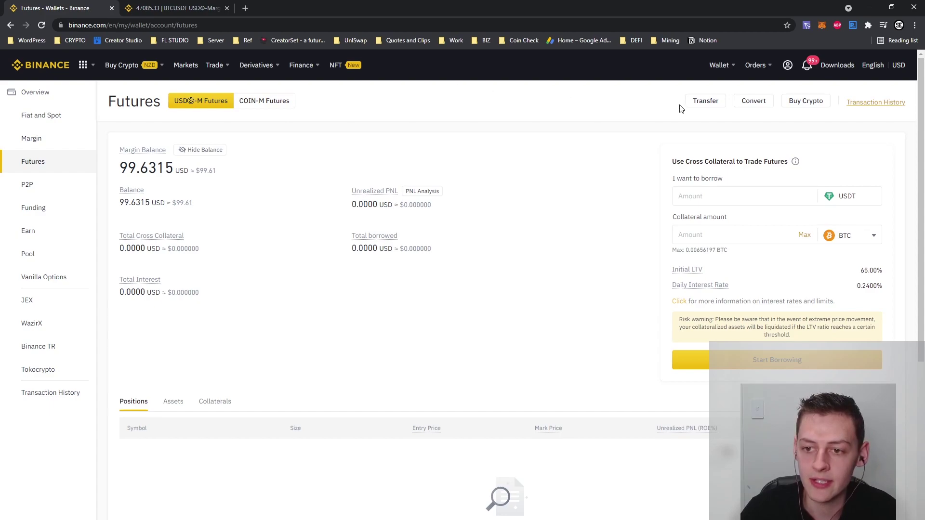
left_click(704, 102)
left_click(451, 252)
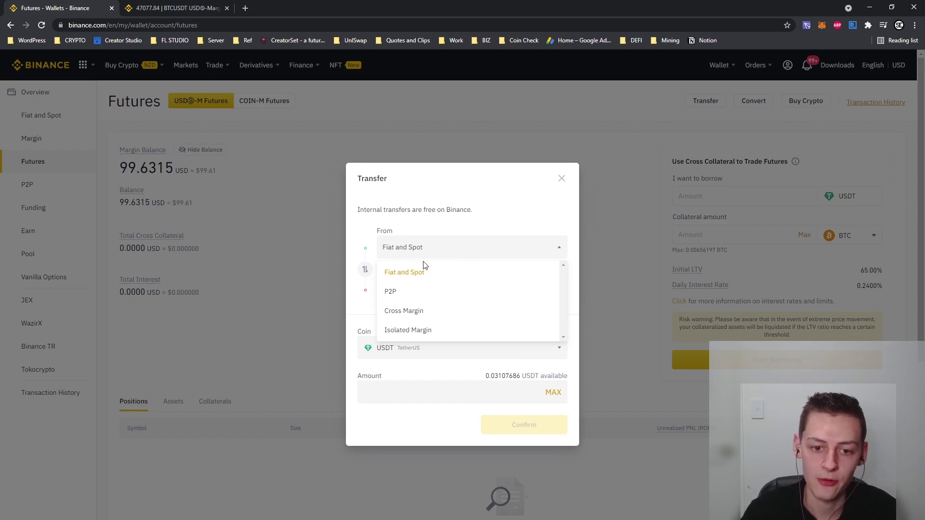
left_click(402, 372)
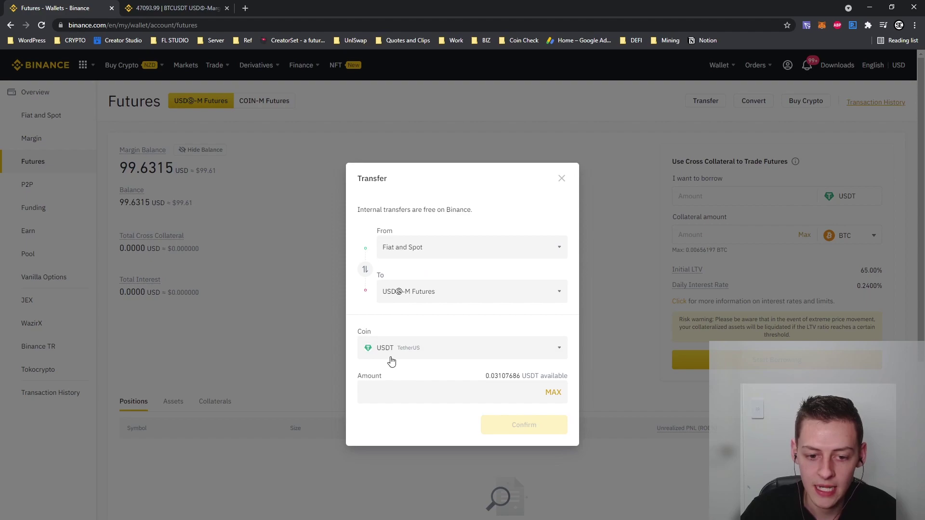
left_click(391, 357)
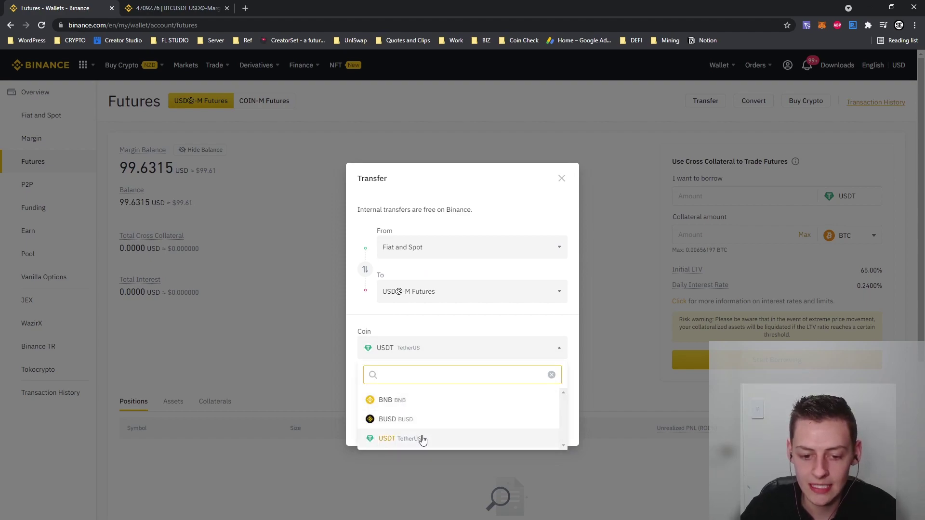
left_click(561, 179)
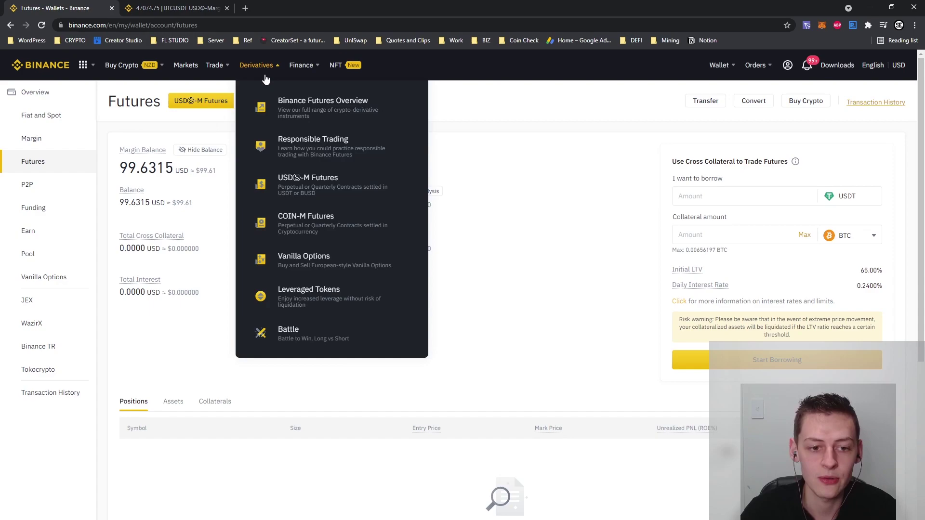
Step: Open USDⓈ-M Futures in a new tab and switch to the BTCUSDT perpetual trading tab
right_click(282, 192)
left_click(310, 200)
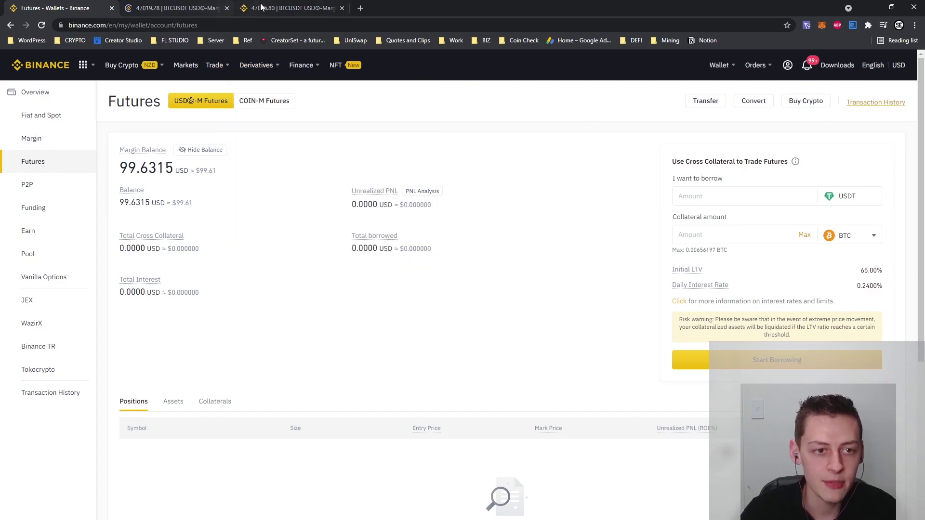
left_click(341, 9)
left_click(210, 7)
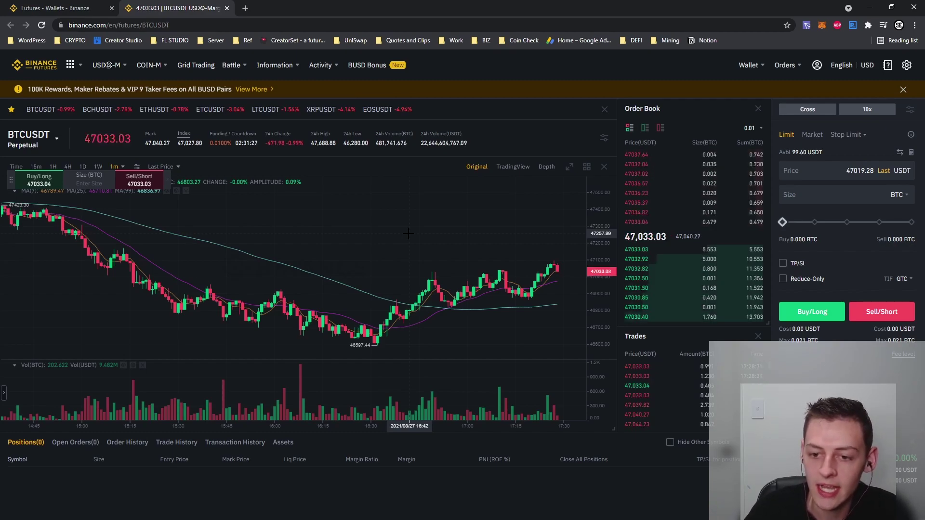
scroll(501, 248, "up", 5)
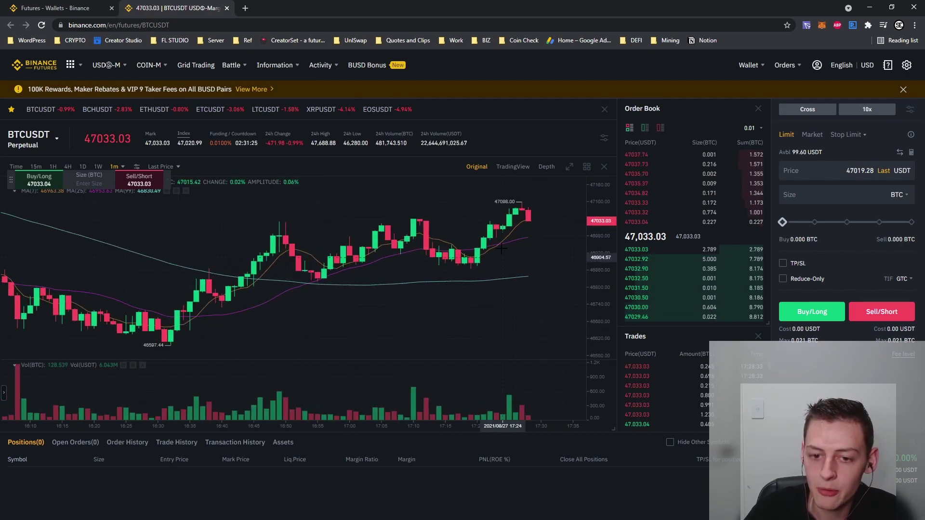
scroll(501, 248, "up", 3)
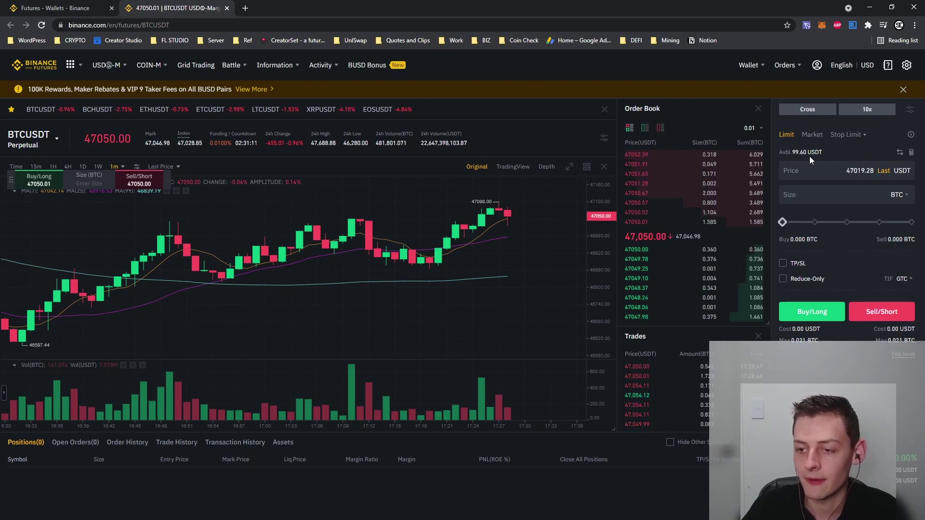
left_click(867, 110)
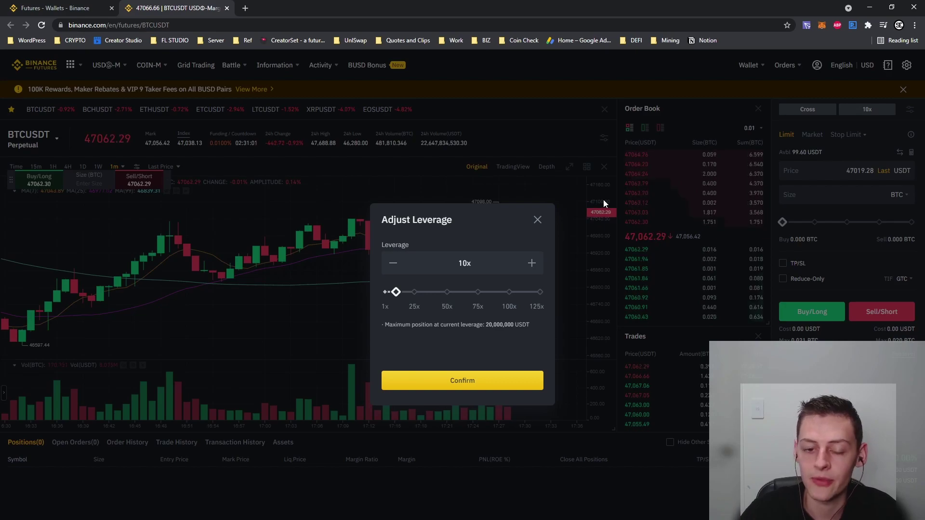
mouse_move(399, 292)
left_click_drag(400, 292, 384, 295)
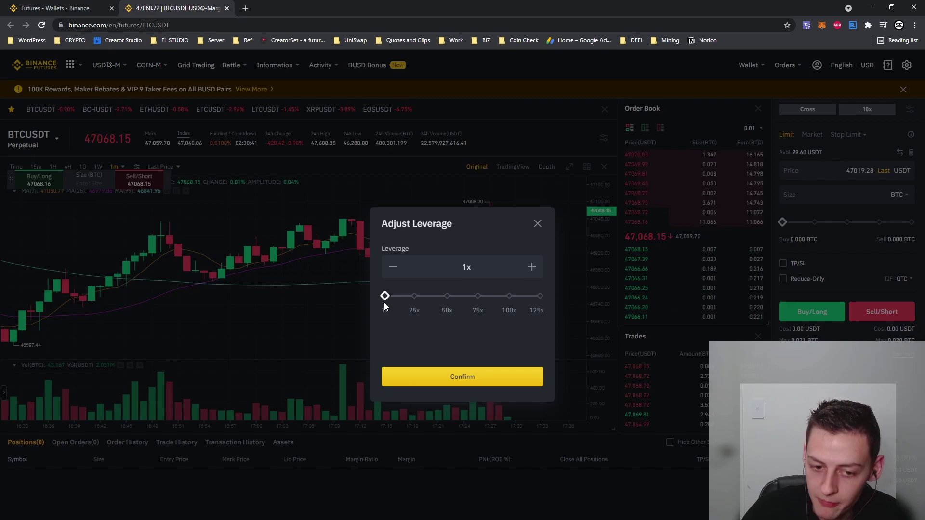
left_click_drag(383, 302, 415, 291)
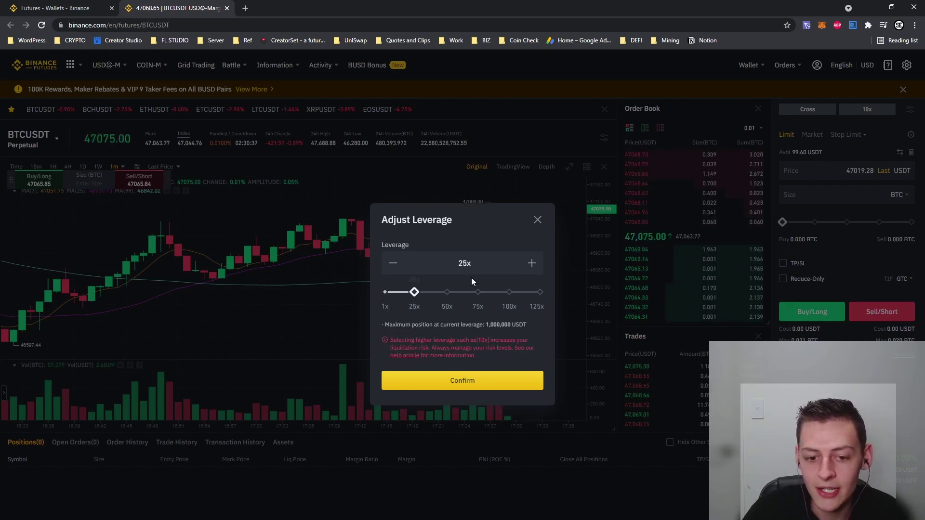
left_click(540, 292)
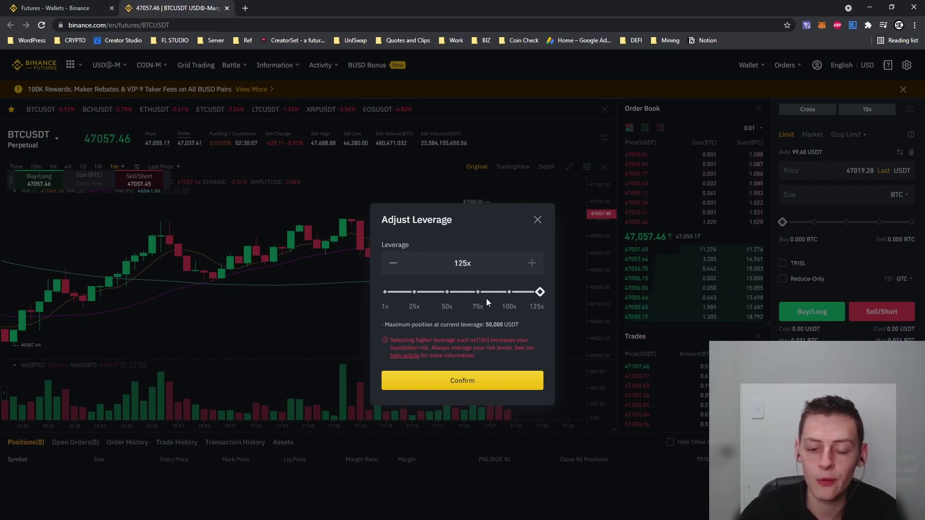
double_click(456, 263)
type("10")
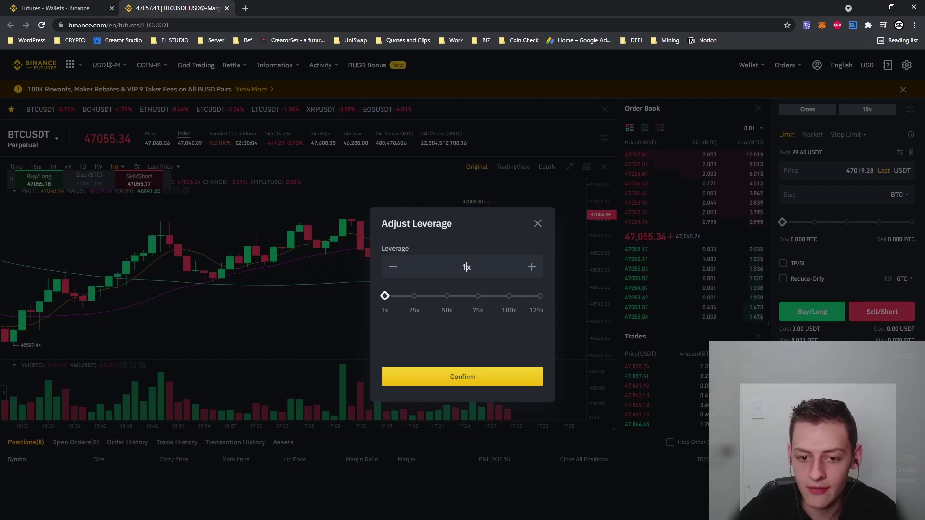
left_click(487, 385)
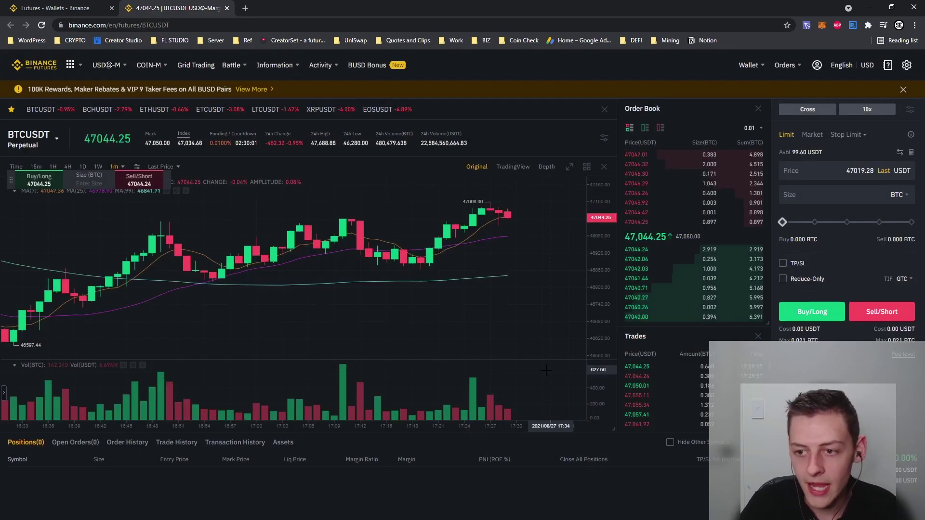
Step: Set a 100% order size (0.021 BTC) and take limit price 47016.88 from the order book
left_click(808, 196)
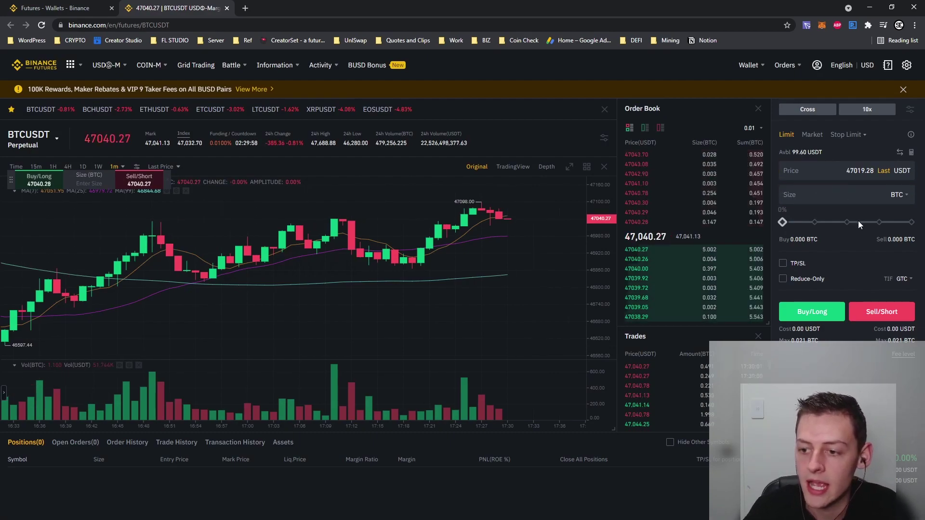
left_click(911, 222)
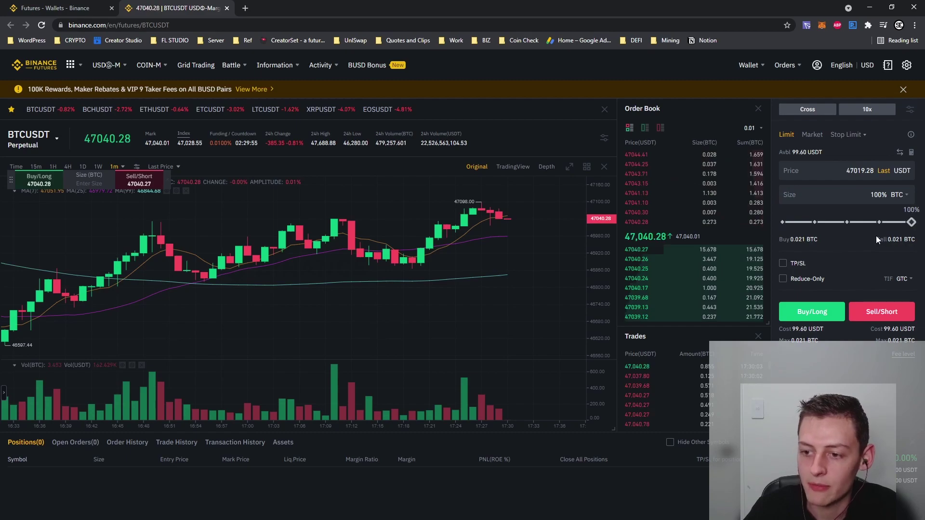
left_click(649, 211)
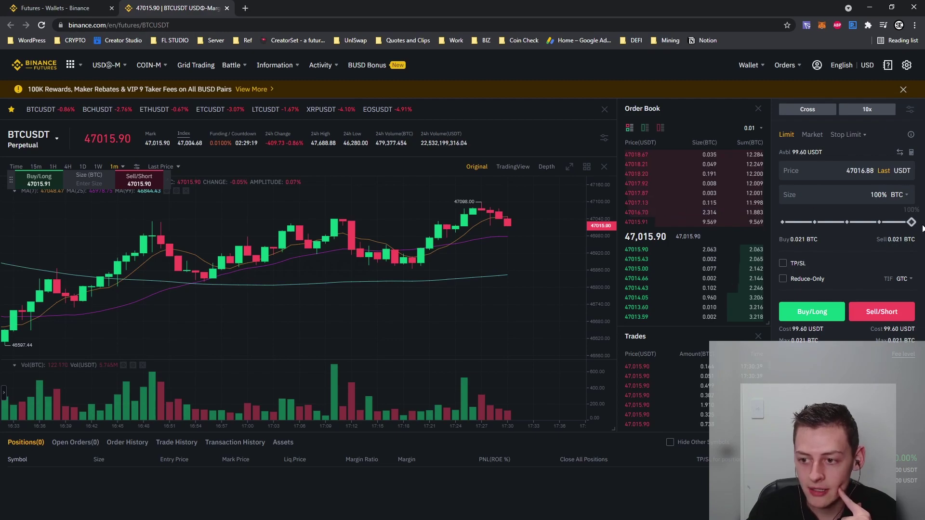
Step: Place the limit short, then cancel the unfilled sell order via Cancel All
left_click(881, 311)
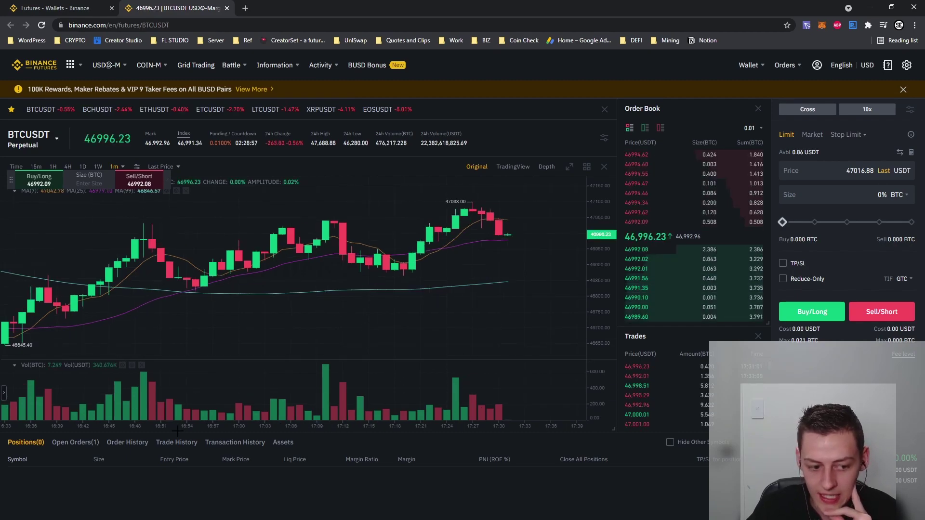
left_click(82, 448)
left_click(725, 460)
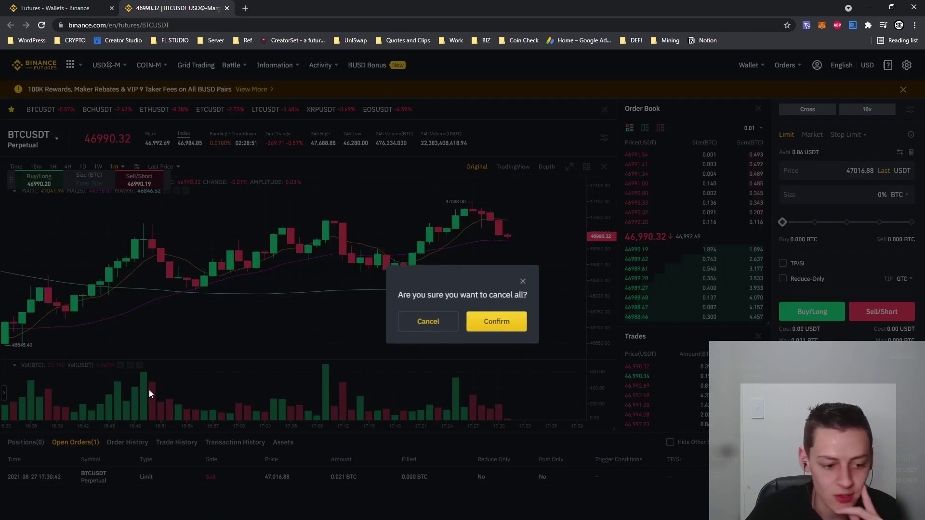
left_click(431, 320)
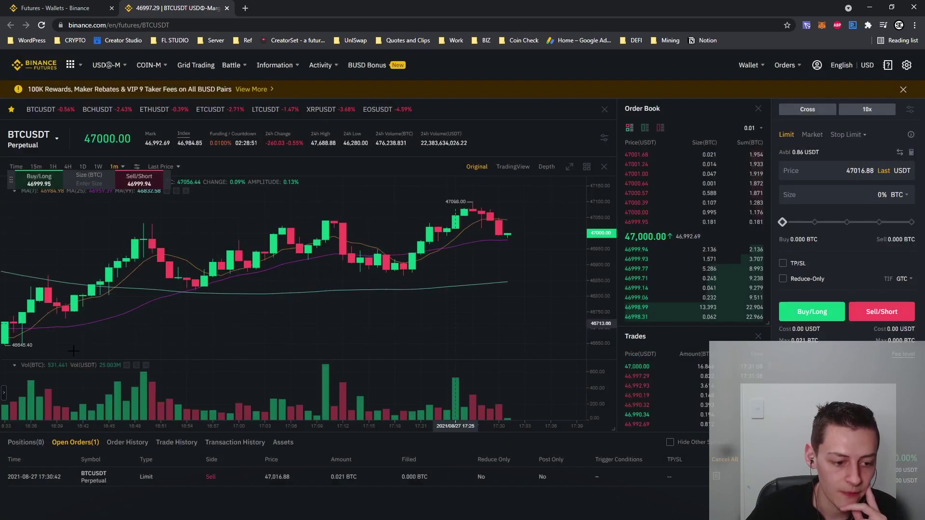
left_click(26, 442)
Step: Short 0.021 BTC at 100% size using order book price 47011.55
left_click(645, 260)
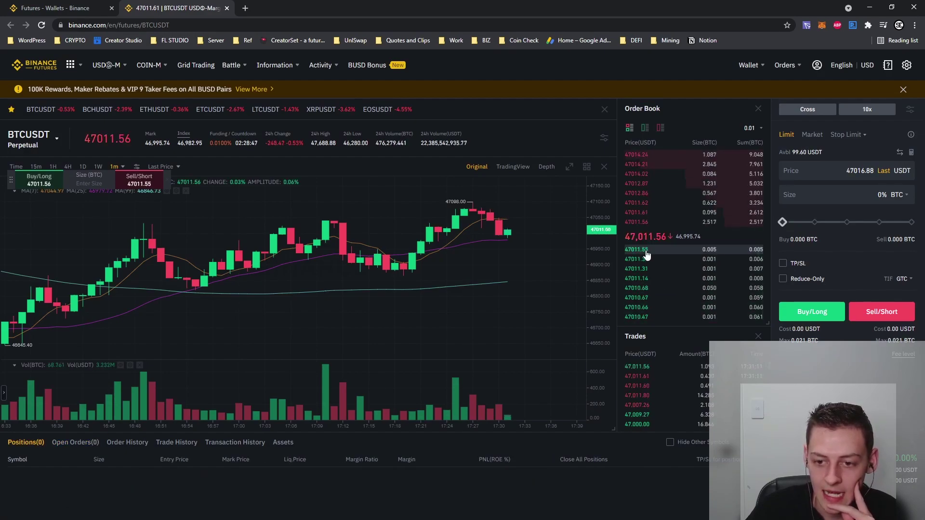
left_click(910, 222)
left_click(882, 311)
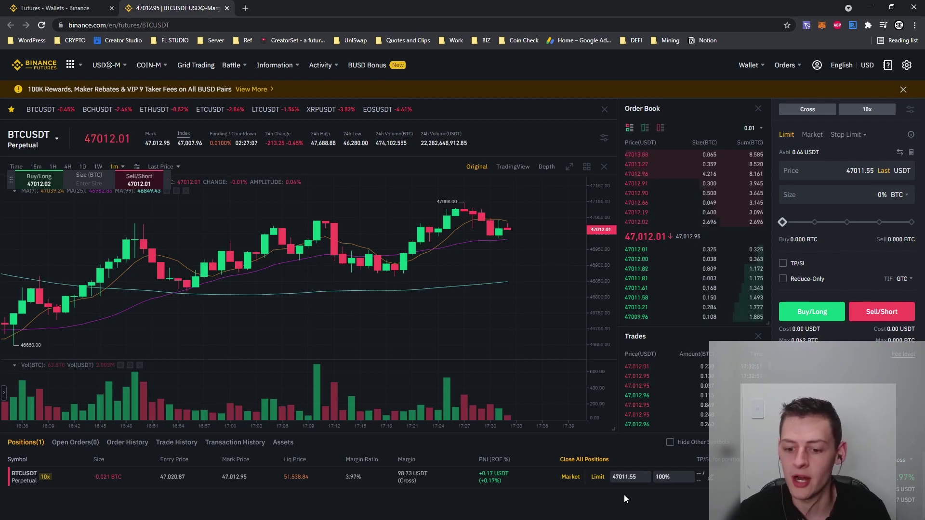
Step: Attach a 48500 stop-loss and a 44500 take-profit to the 10x BTCUSDT short
left_click(712, 477)
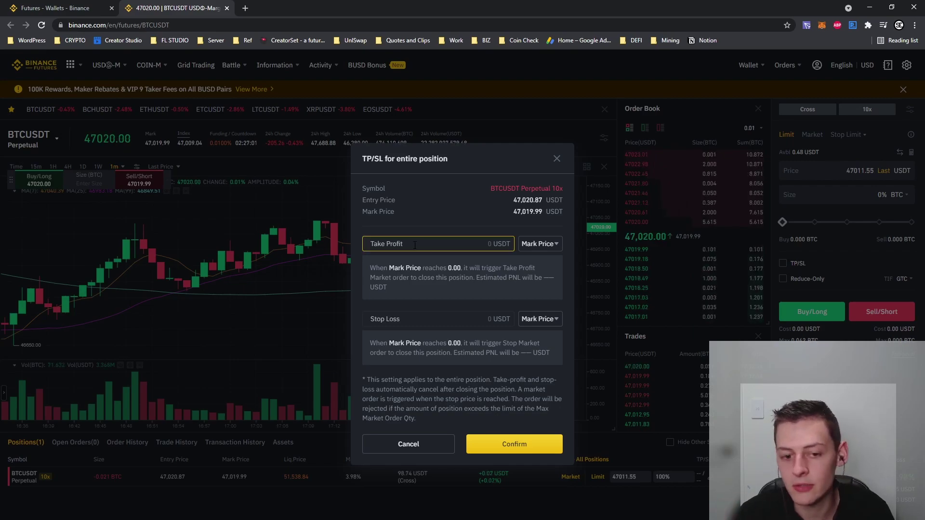
type("43000")
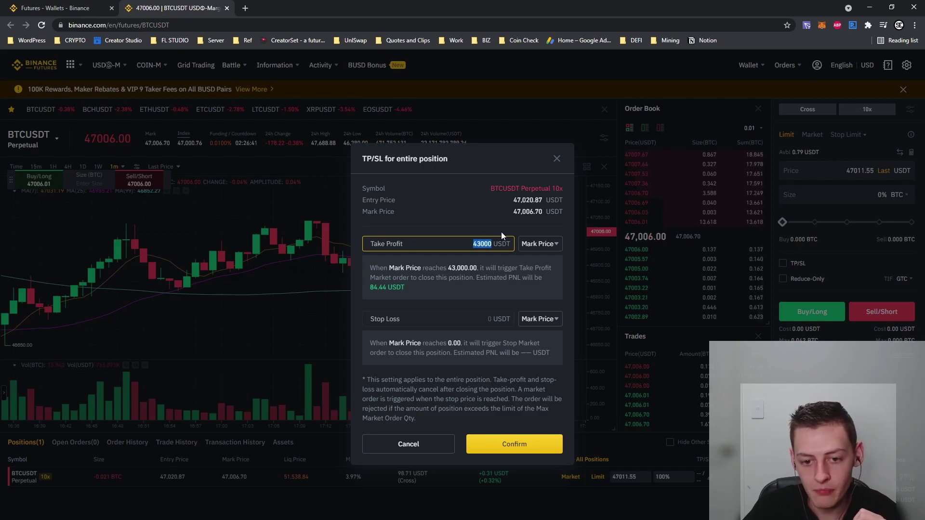
key("BackSpace")
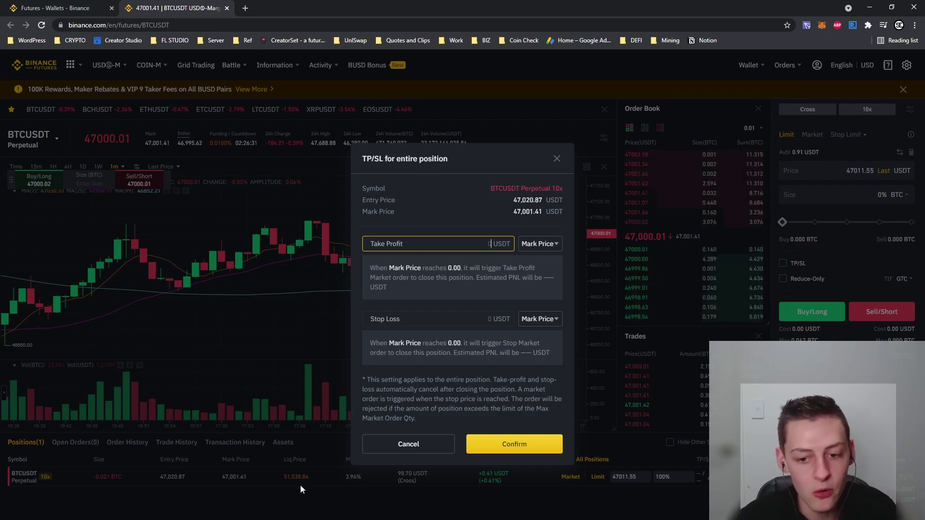
left_click(386, 324)
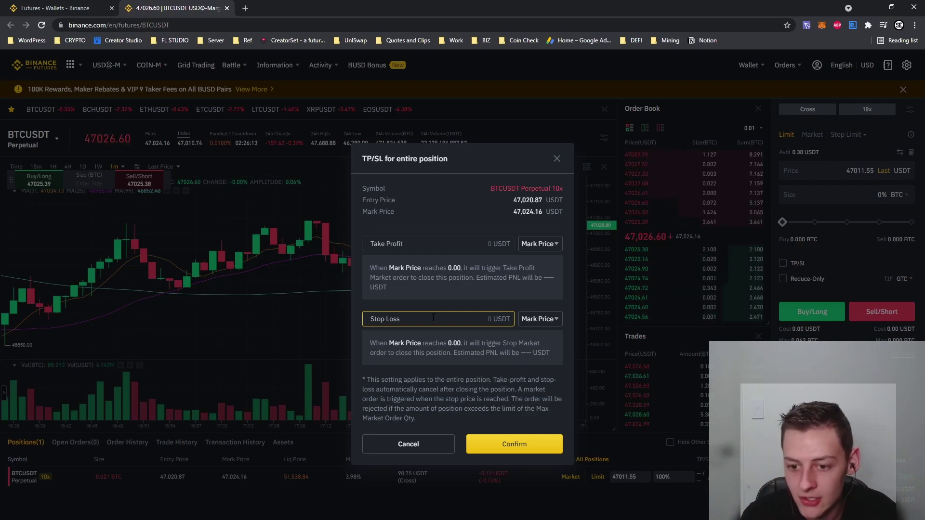
type("48500")
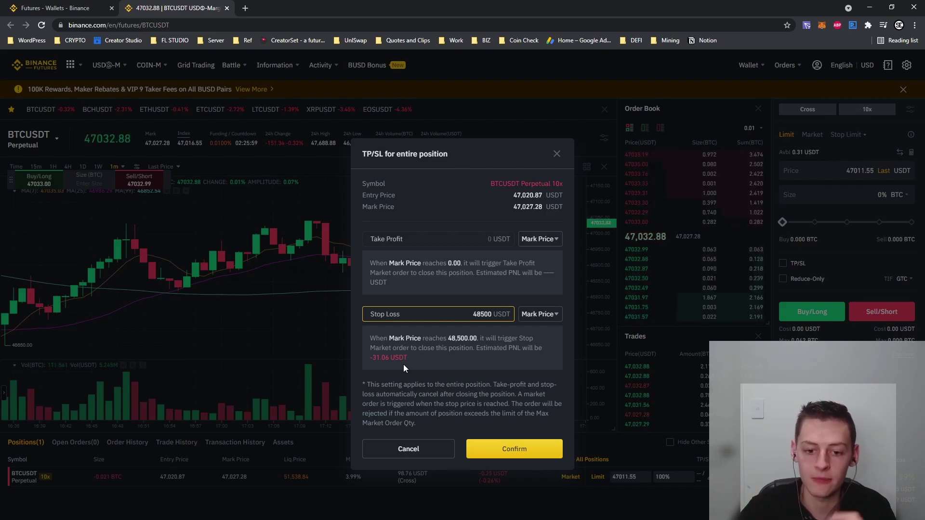
left_click(409, 239)
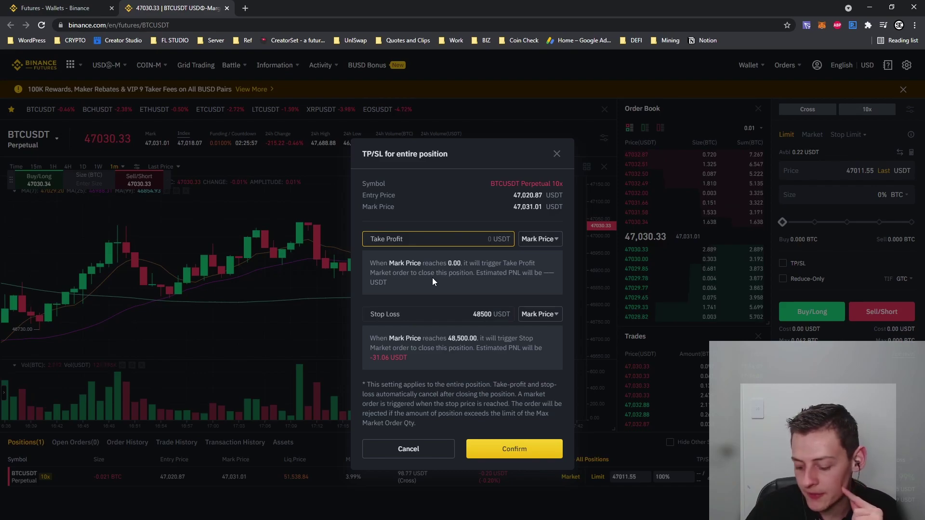
type("44500")
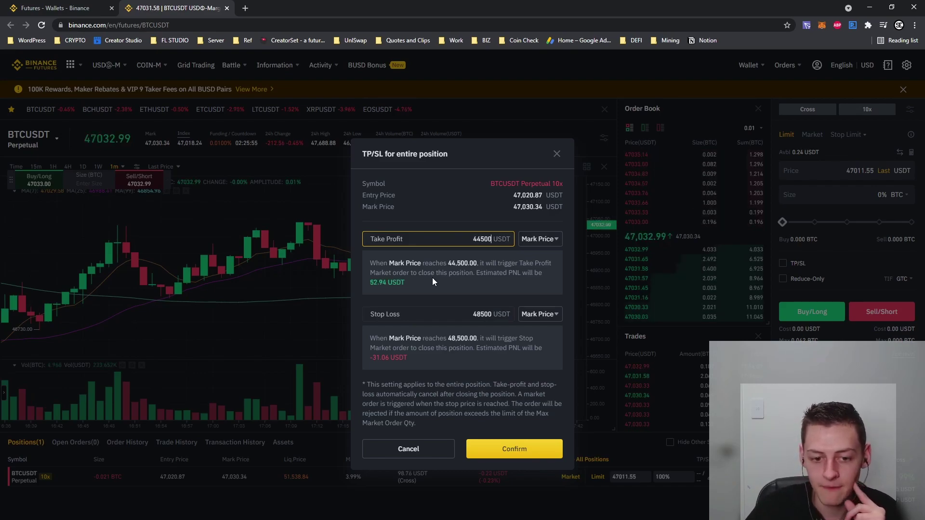
left_click(459, 311)
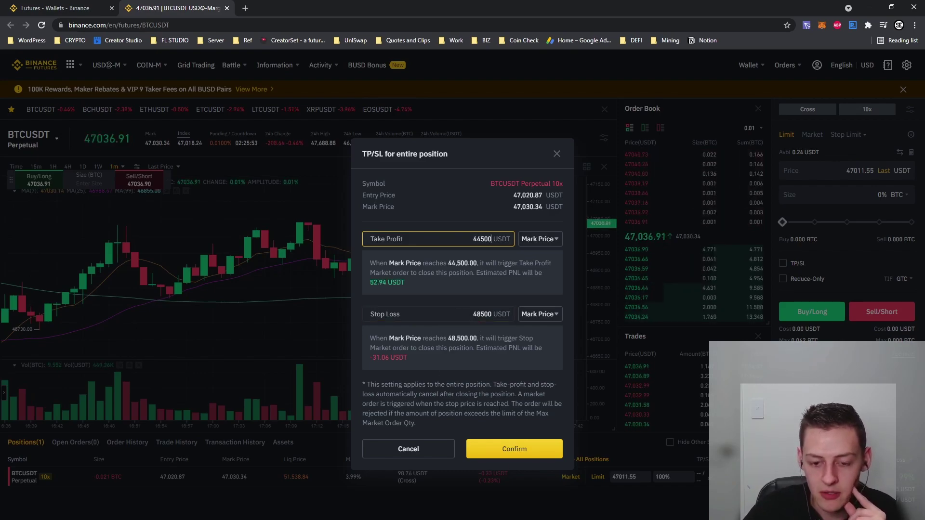
left_click(520, 446)
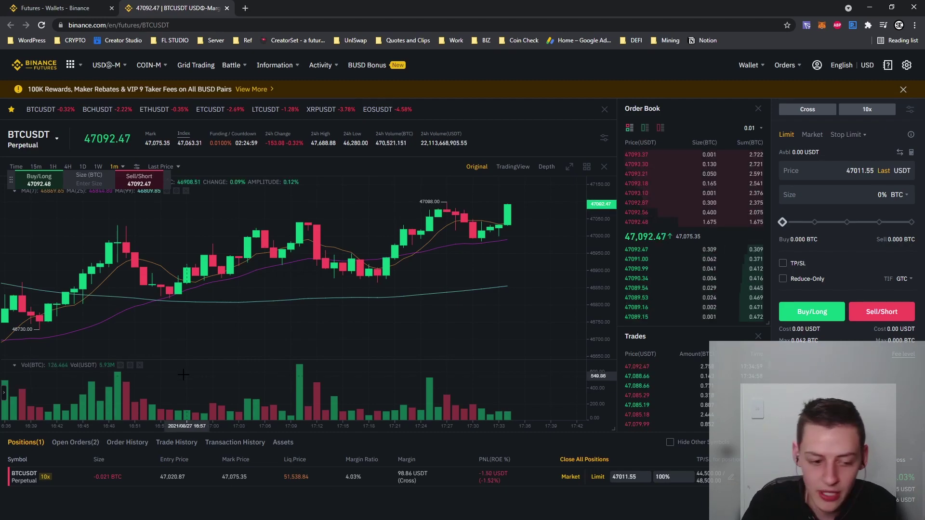
Step: Review the pending take-profit and stop-loss orders, then return to the Positions list
left_click(75, 443)
left_click(26, 442)
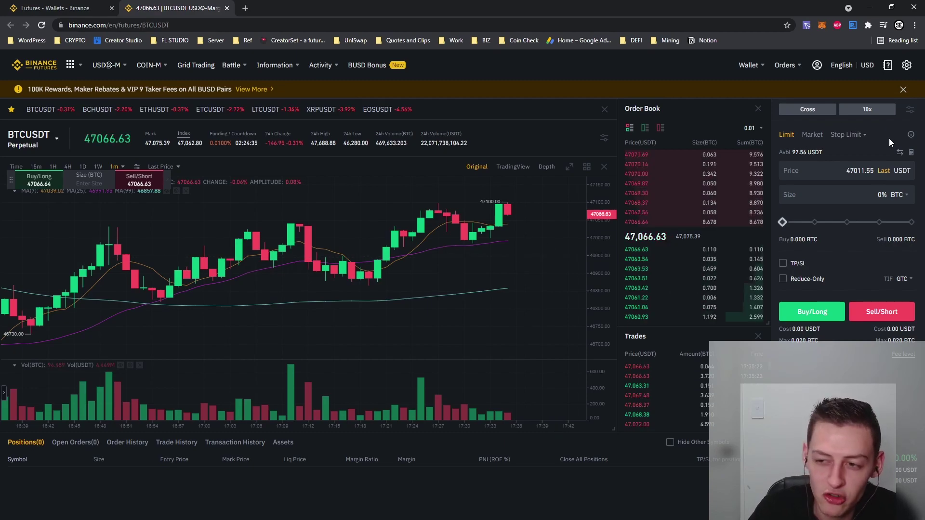
Step: Raise BTCUSDT leverage from 10x to 50x Cross
left_click(877, 116)
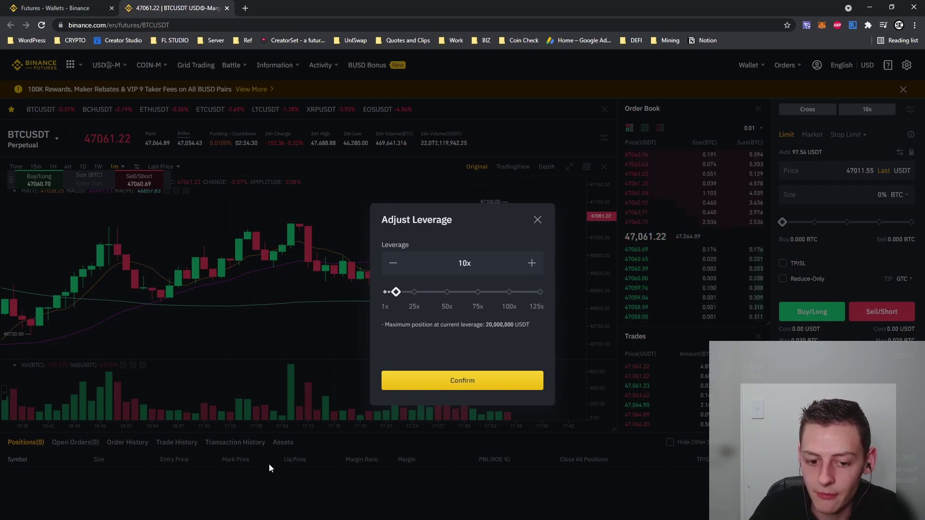
left_click(447, 293)
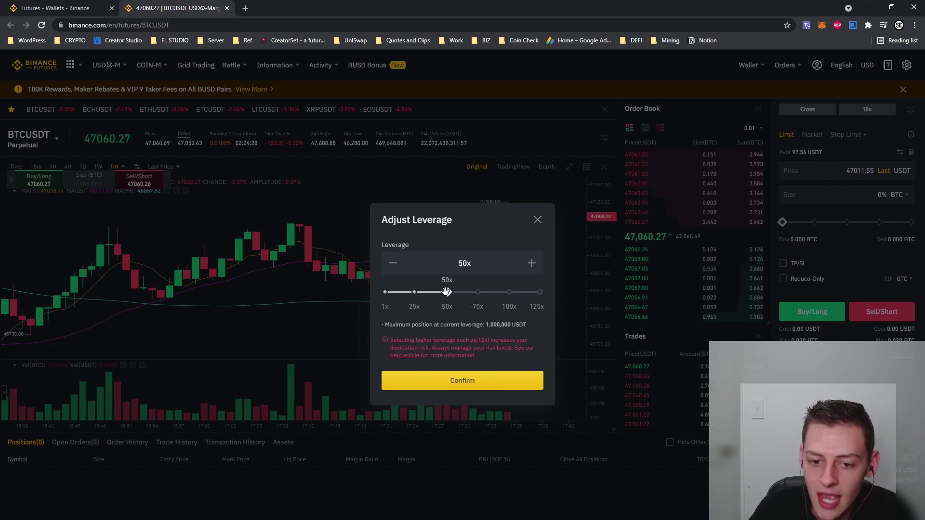
left_click(445, 386)
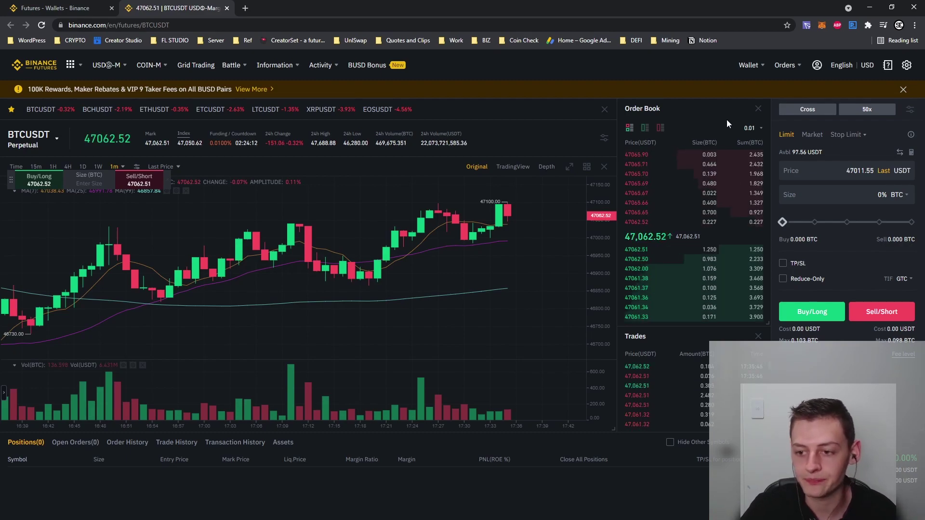
Step: Place a 100%-size limit short at 47,082.05 from the order book
left_click_drag(781, 221, 853, 222)
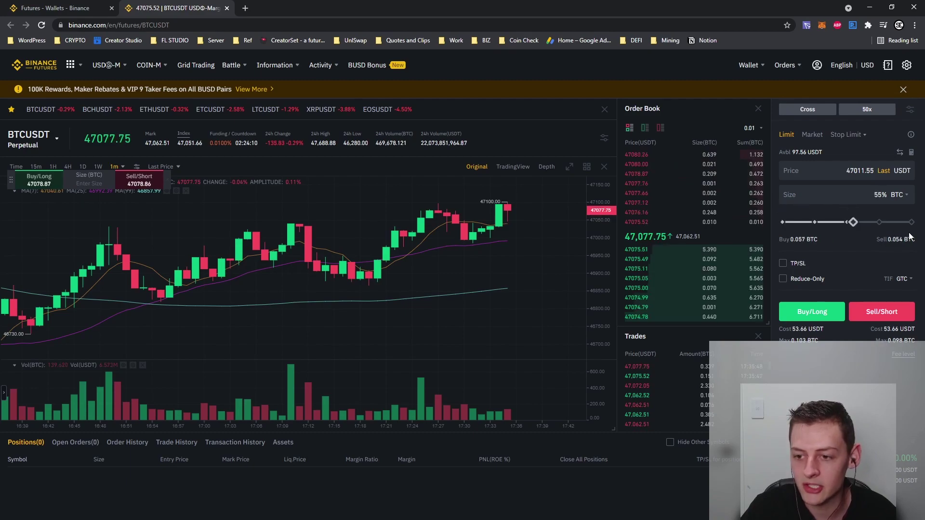
left_click(912, 223)
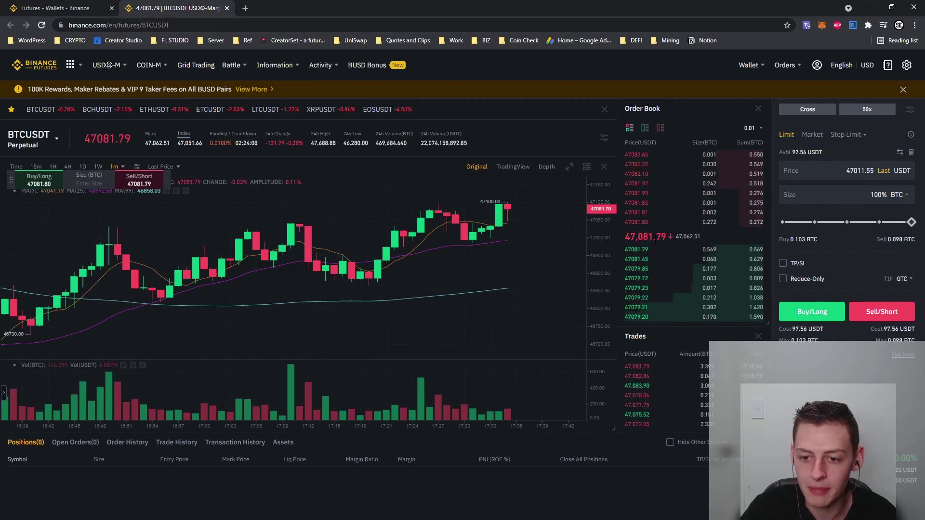
left_click(643, 244)
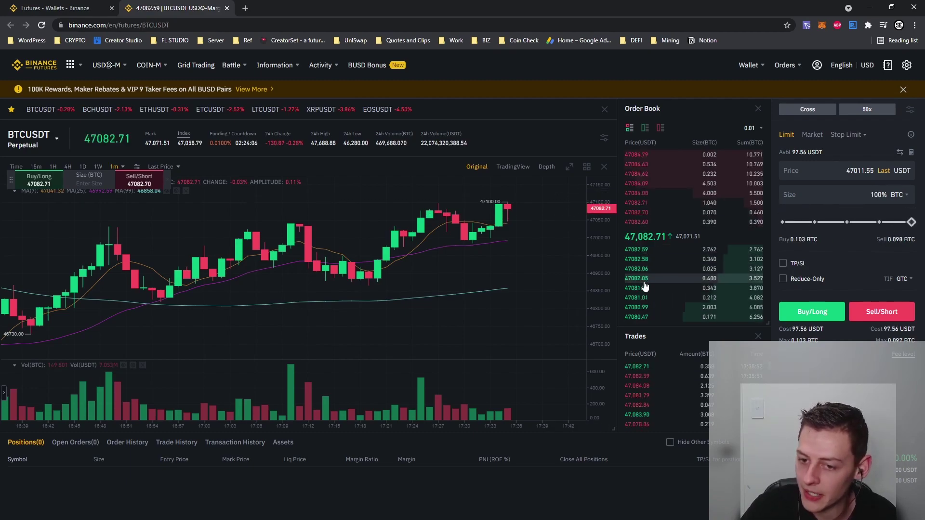
left_click(870, 308)
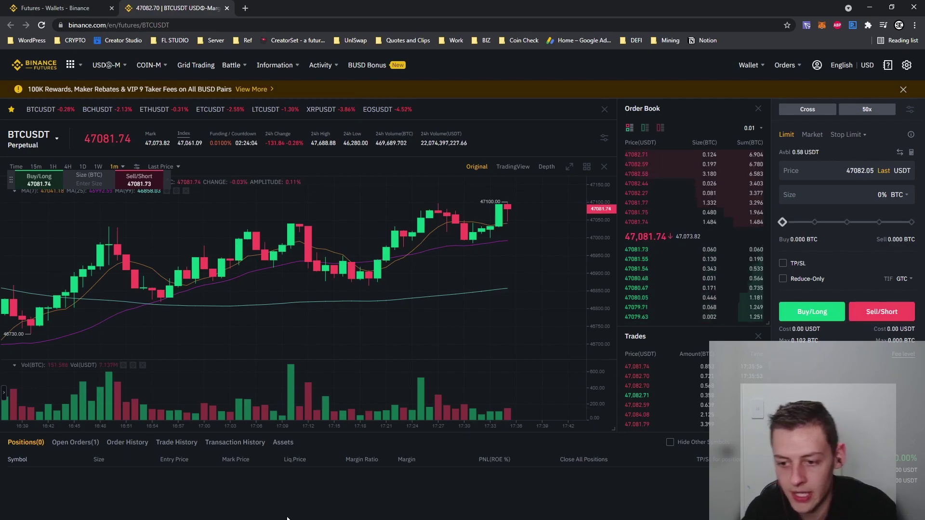
Step: Cancel the unfilled 47,082.05 limit sell, short again at 100% size, and view the 0.103 BTC position
left_click(90, 442)
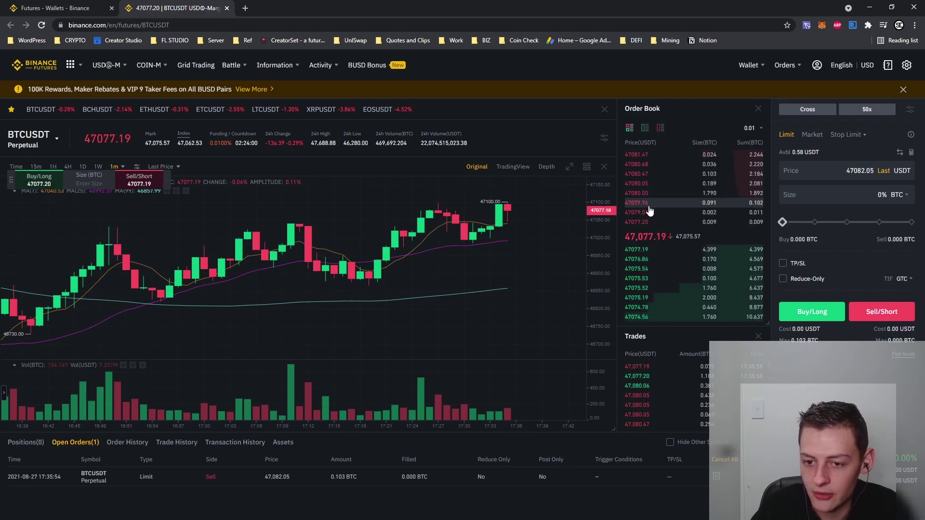
left_click(39, 442)
left_click(95, 448)
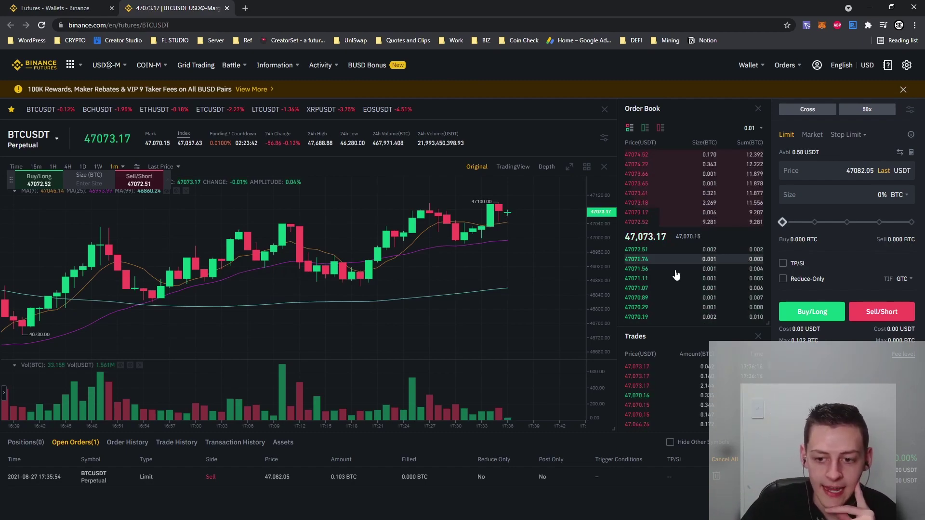
mouse_move(721, 461)
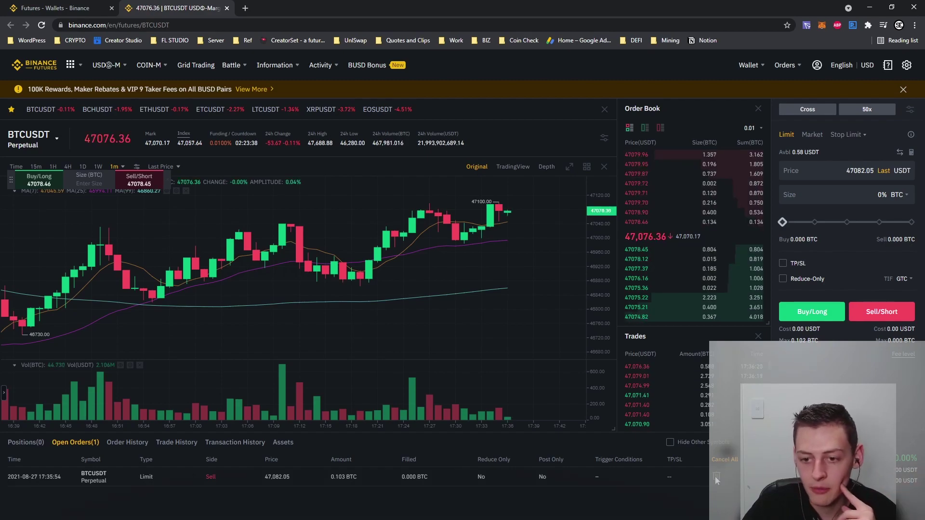
left_click(715, 477)
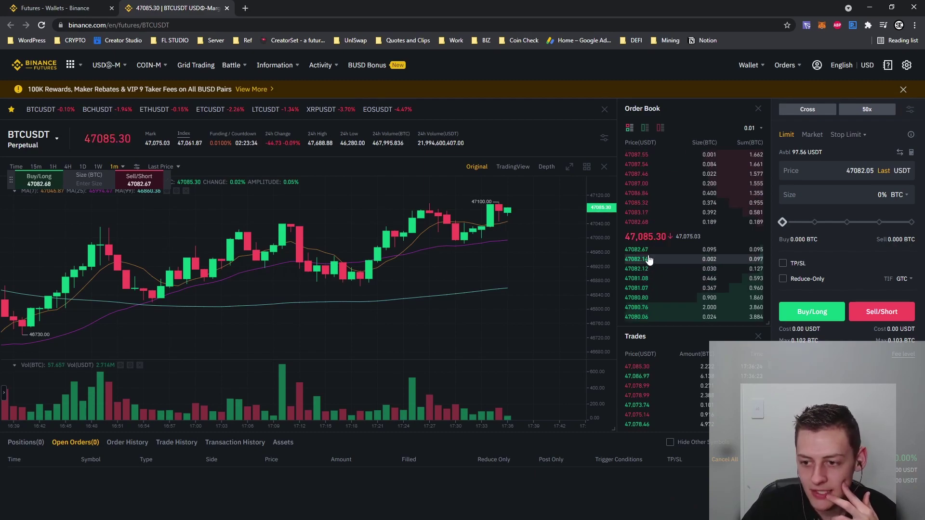
left_click(911, 222)
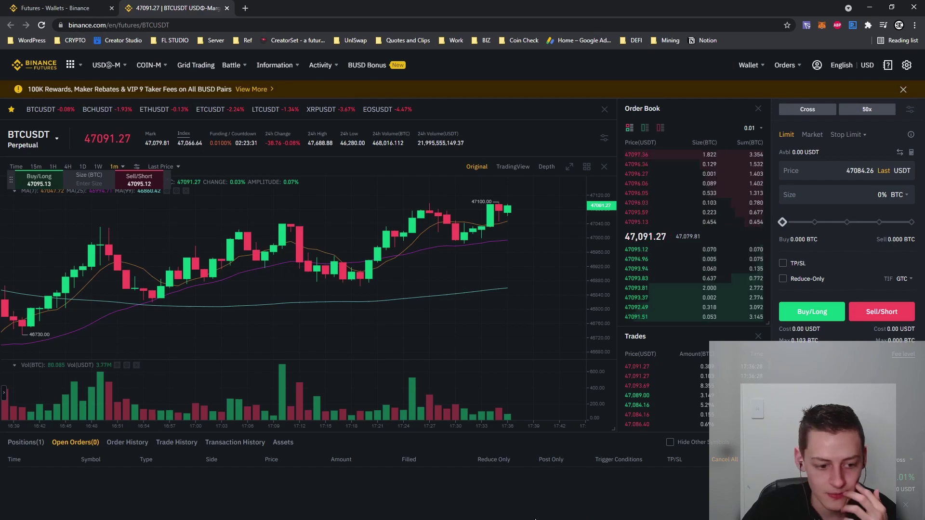
left_click(26, 443)
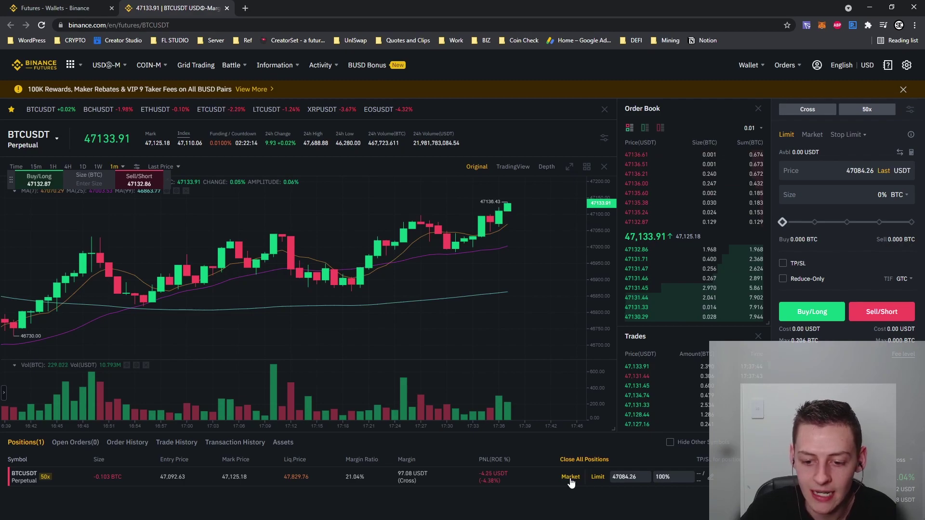
Step: Enter a take-profit price of 45500 for the 50x BTCUSDT short
left_click(710, 477)
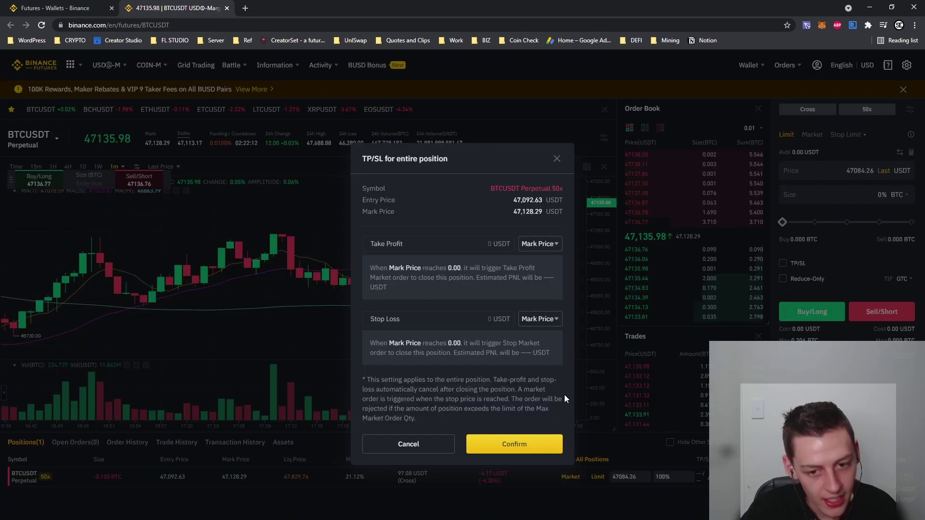
left_click(447, 244)
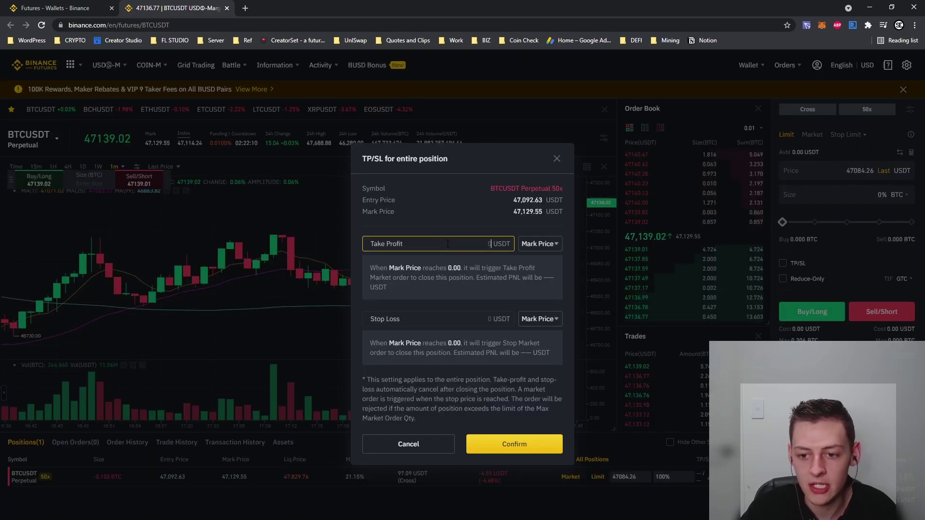
type("45000")
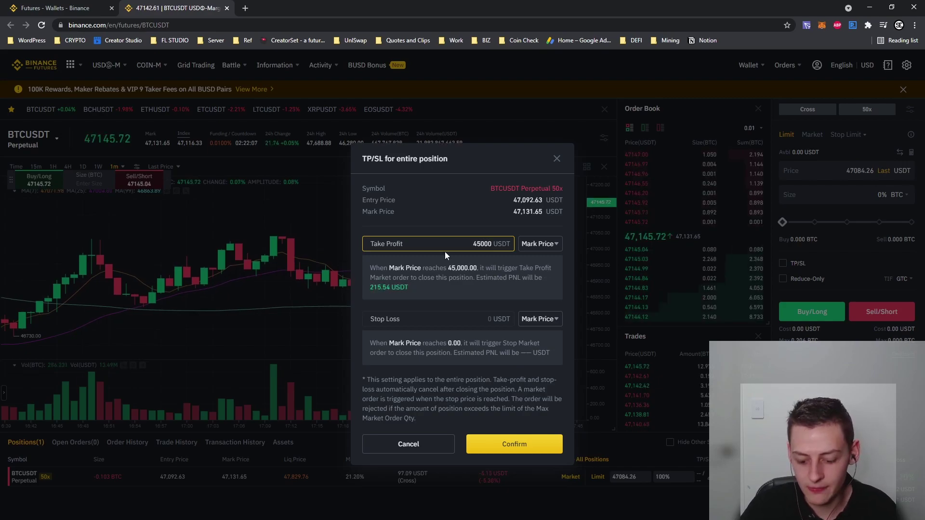
key("BackSpace")
key("BackSpace")
key("BackSpace")
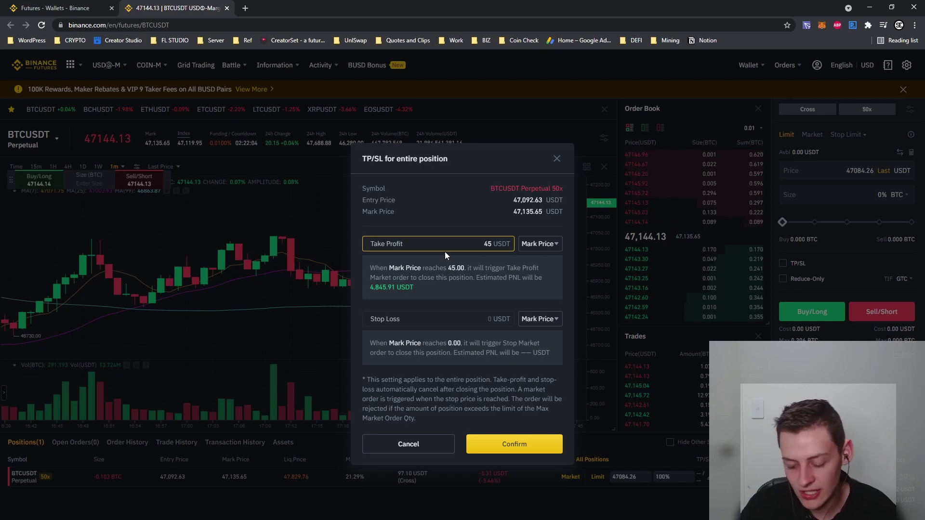
type("500")
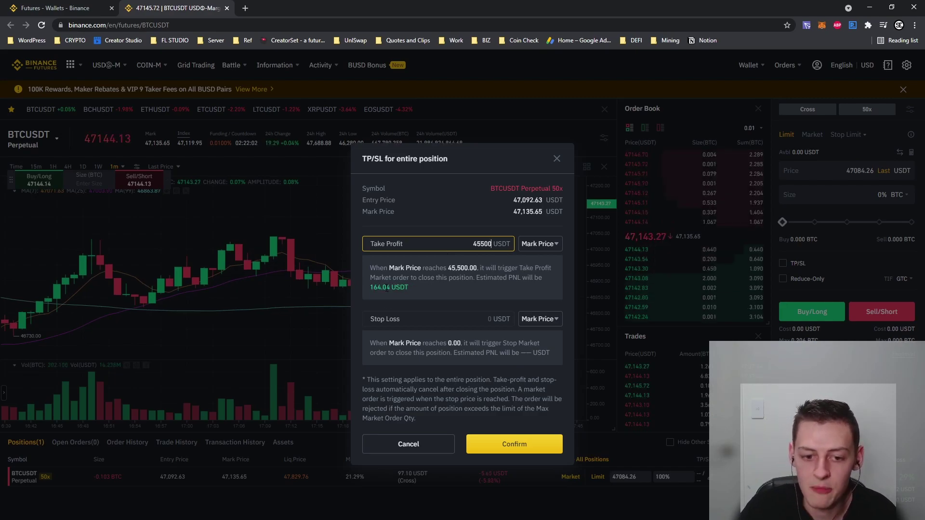
left_click(492, 447)
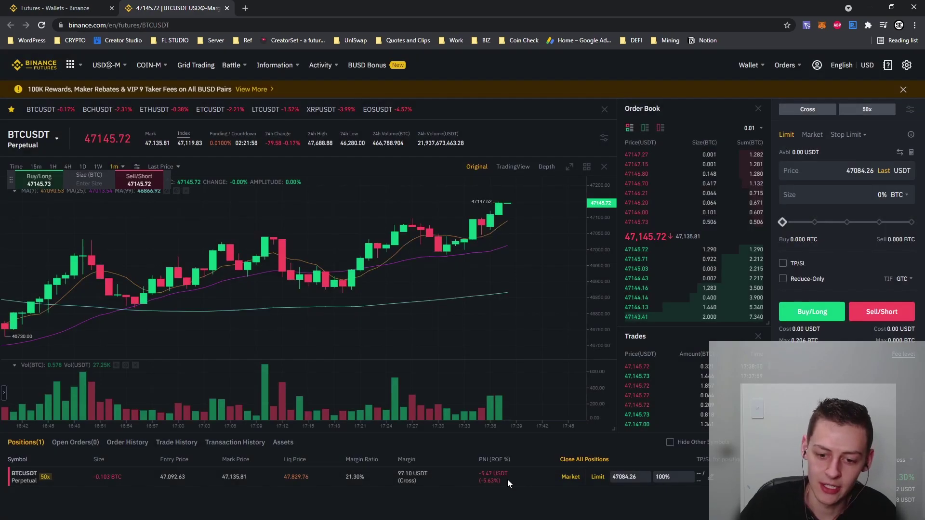